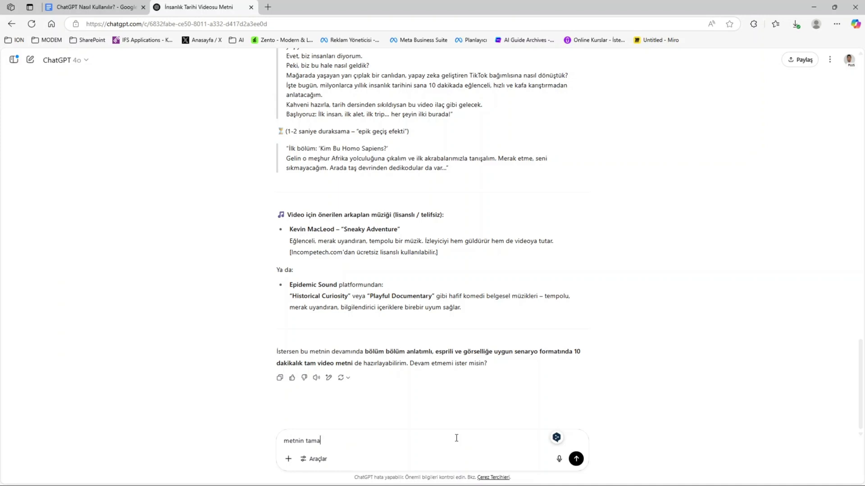
# - Send the request "metnin tamamını hazırla" to get the complete video script
pyautogui.press('BackSpace')
pyautogui.press('BackSpace')
pyautogui.press('BackSpace')
pyautogui.write('ırla')
pyautogui.press('Return')
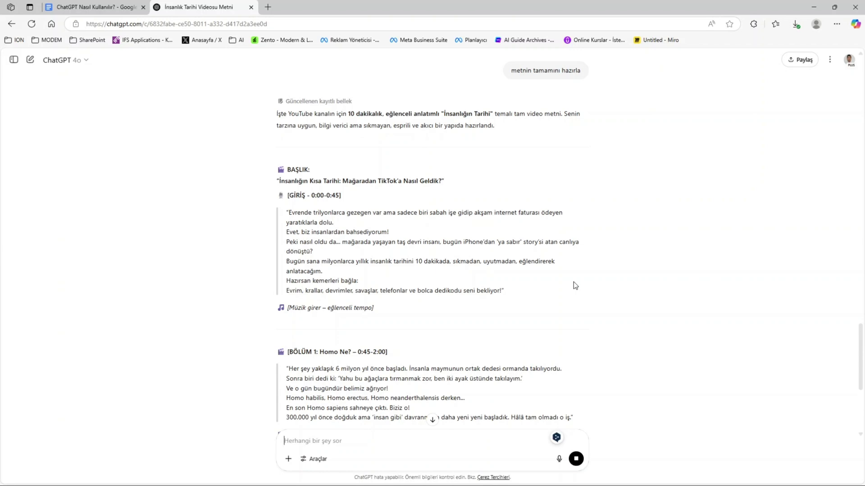
# - Read through the generated script from its first chapter to the closing music suggestions
pyautogui.scroll(-5, 339, 139)
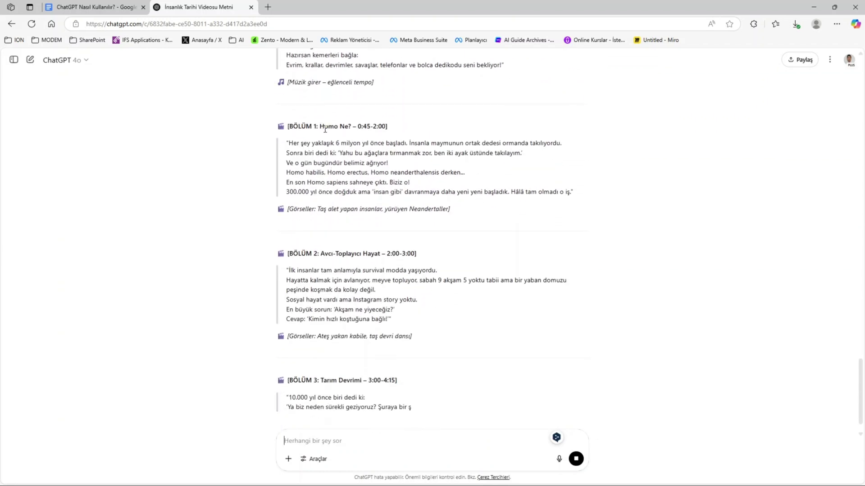
pyautogui.scroll(-1, 464, 275)
pyautogui.scroll(-4, 503, 288)
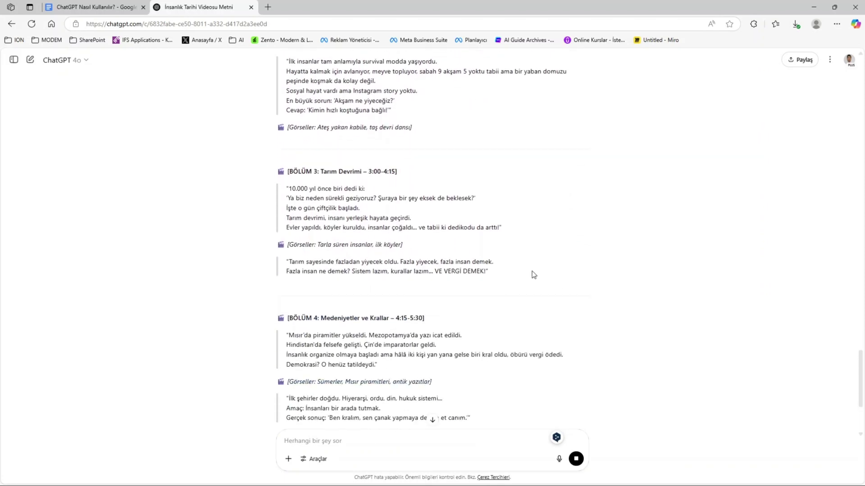
pyautogui.scroll(-5, 533, 274)
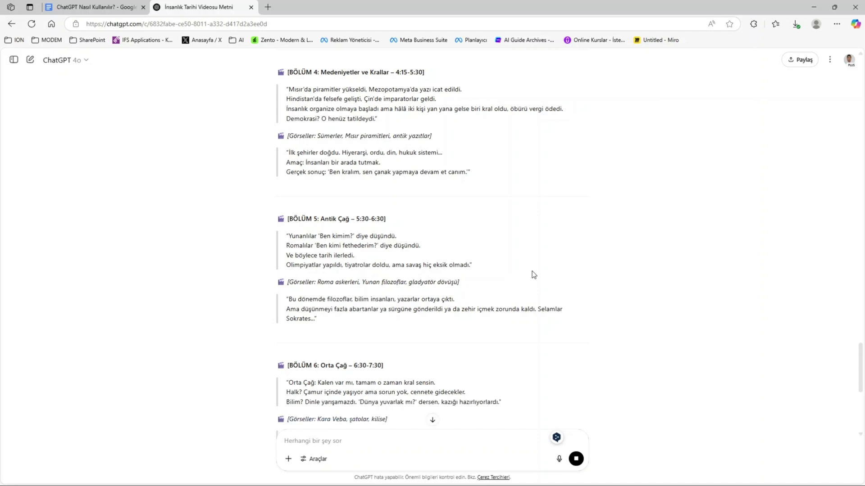
pyautogui.scroll(-15, 533, 274)
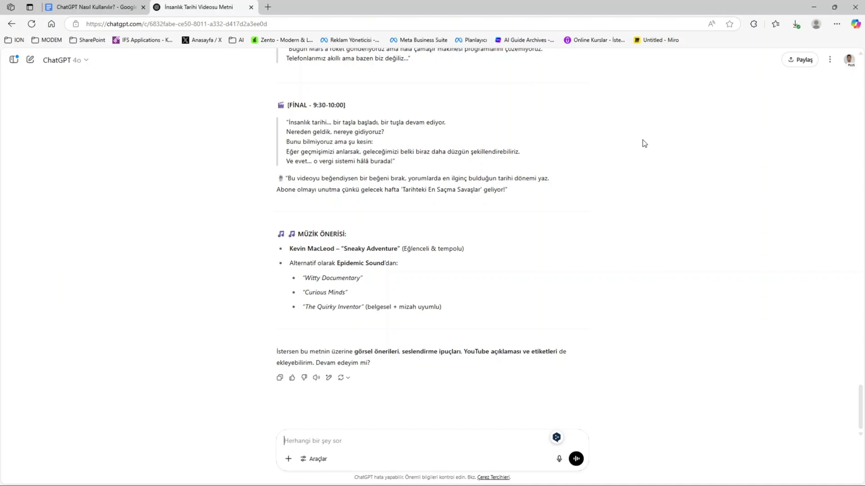
# - Examine the ChatGPT customization fields and the advanced capabilities, and close the dialog without saving
pyautogui.click(849, 67)
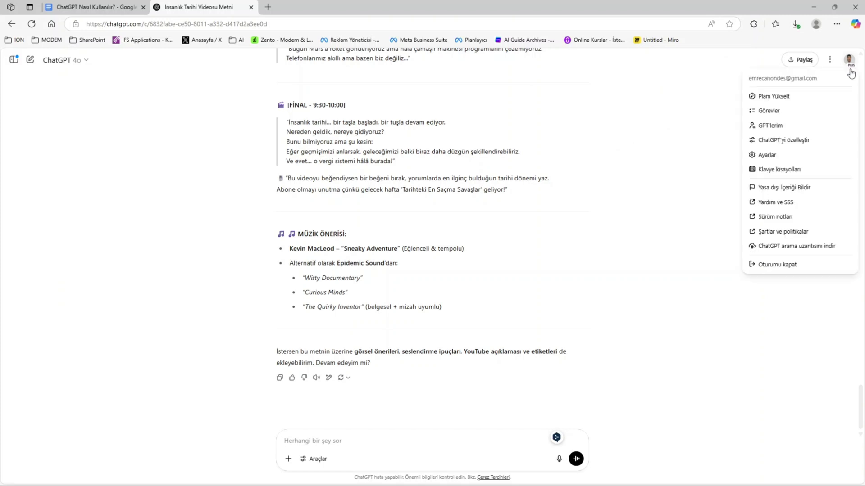
pyautogui.click(827, 141)
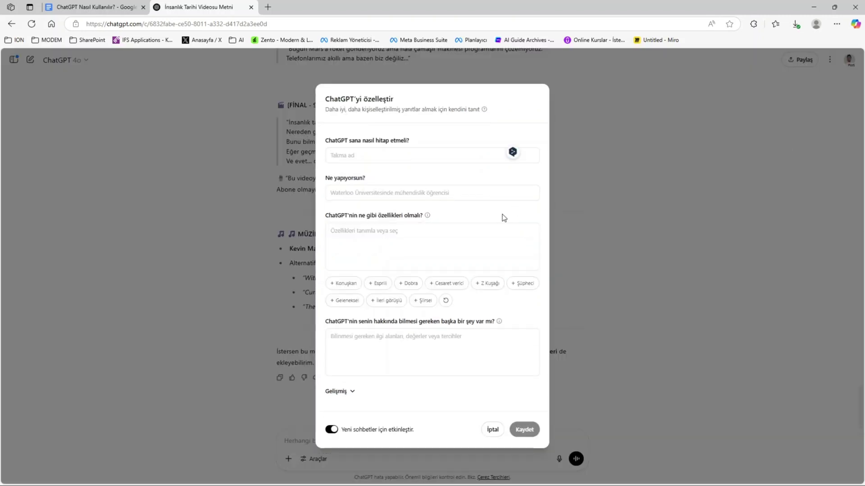
pyautogui.click(342, 153)
pyautogui.click(473, 197)
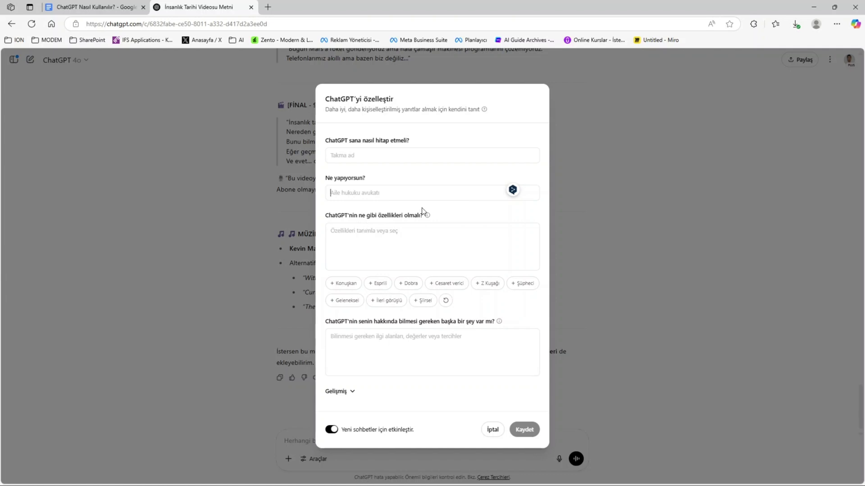
pyautogui.moveTo(428, 217)
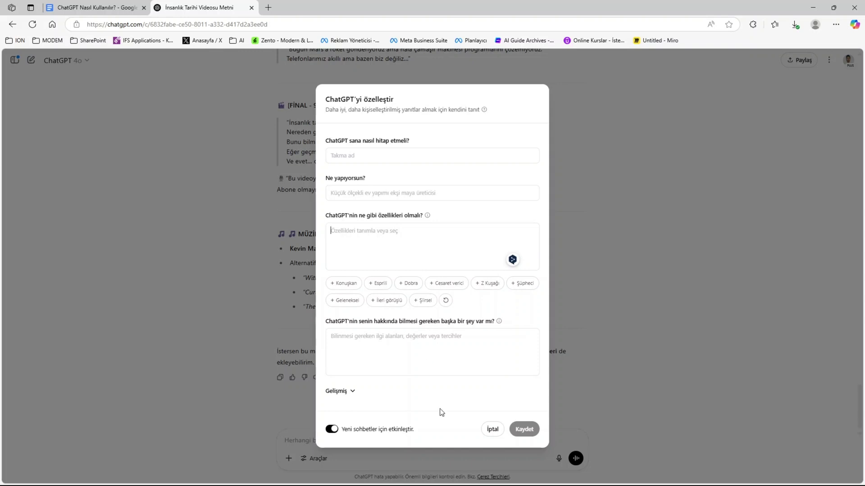
pyautogui.click(352, 391)
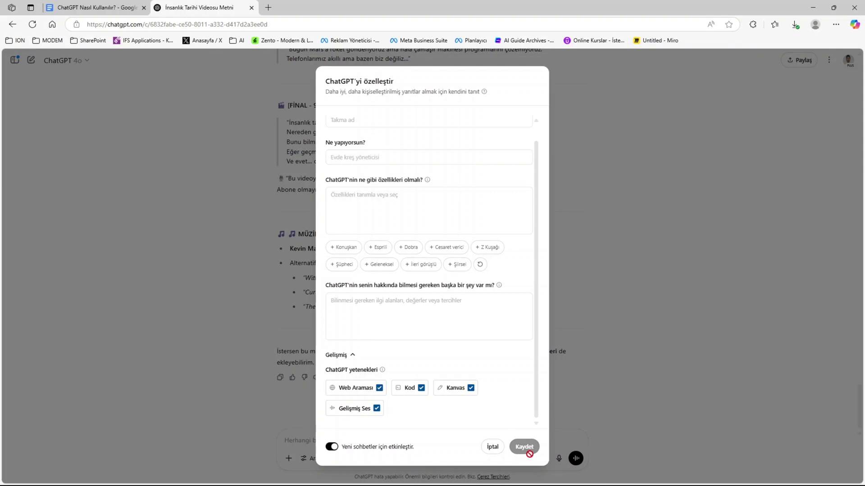
pyautogui.press('Escape')
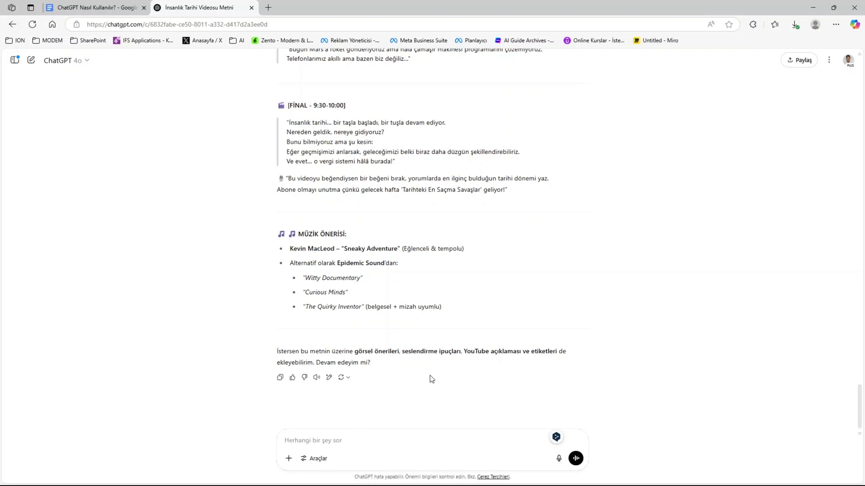
# - Send the message "Bisikletimin gidonunda çok fazla çürük meydana geldi. Gidon dilini değiştireceğim. İngilizceye çevir"
pyautogui.write('Bi')
pyautogui.press('BackSpace')
pyautogui.press('BackSpace')
pyautogui.write('Bisikletimin gidonunda çok fazla çürük ')
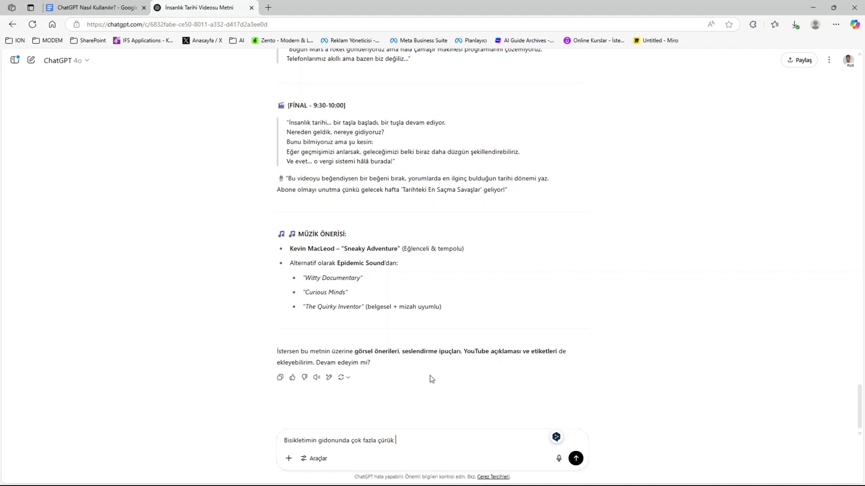
pyautogui.write('meydana geldi. Gidon dilini değişt')
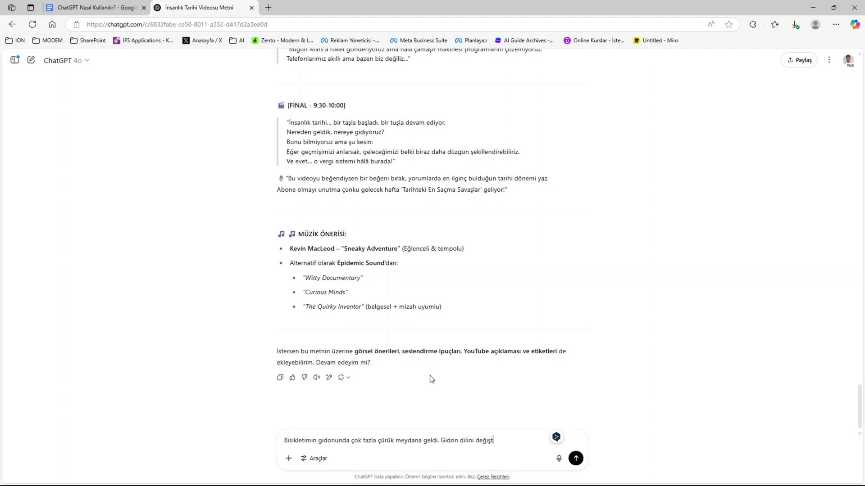
pyautogui.write('ireceğim. İngilizceye çev')
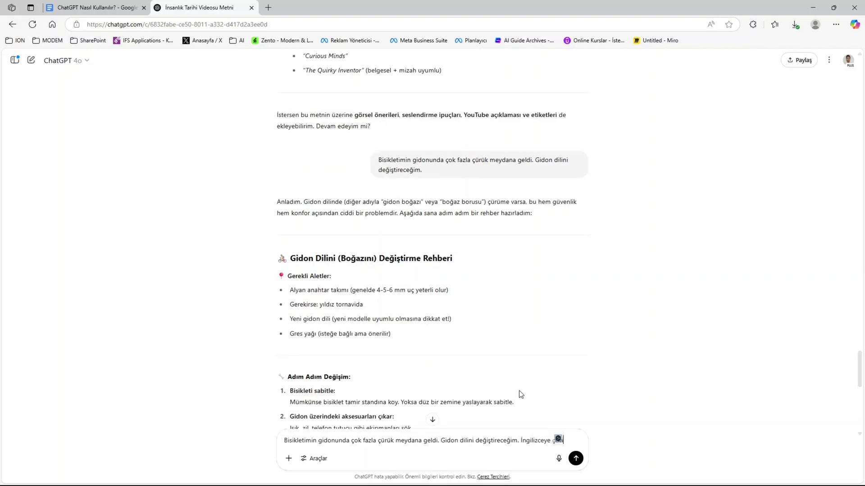
pyautogui.write('ir')
pyautogui.press('Return')
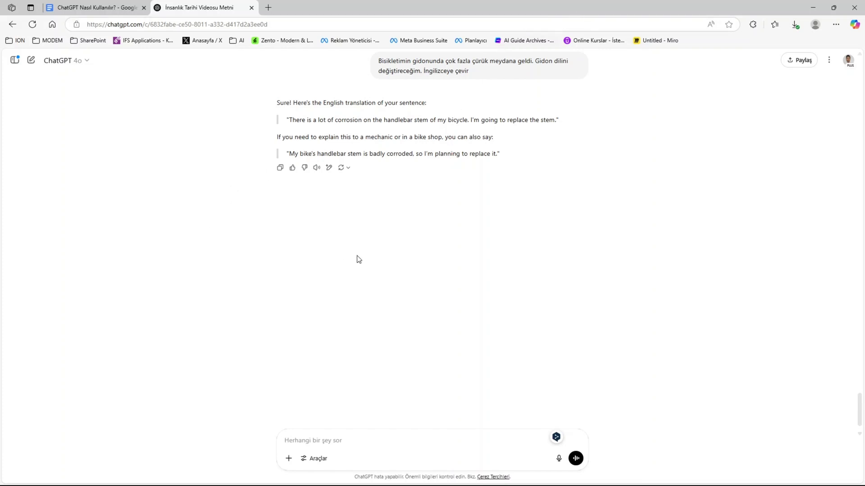
# - Begin an image prompt with "İstanbul boğaz köprüsü manzarasına bakan bir kafeteryada oturuyorum."
pyautogui.write('İstanbul boğaz köprüsüne bakan')
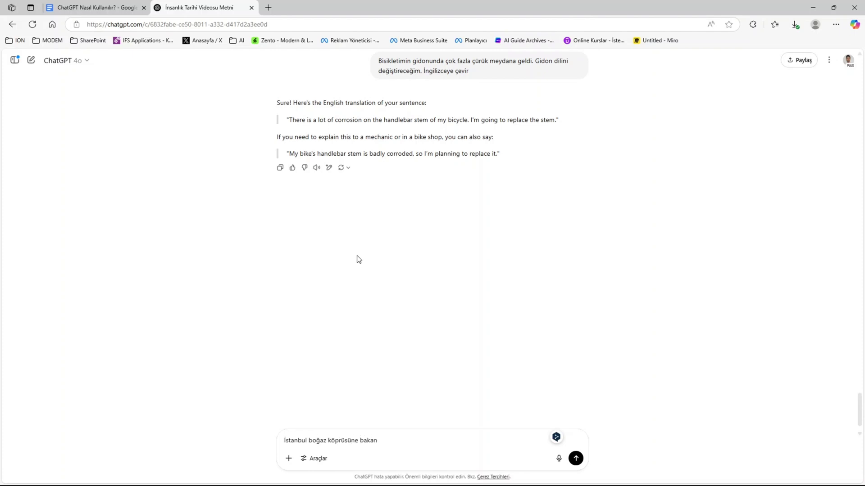
pyautogui.press('BackSpace')
pyautogui.press('BackSpace')
pyautogui.press('BackSpace')
pyautogui.press('BackSpace')
pyautogui.press('BackSpace')
pyautogui.press('BackSpace')
pyautogui.press('BackSpace')
pyautogui.write('manzarasına bakan bir kafetraeryada oturuyorum. ')
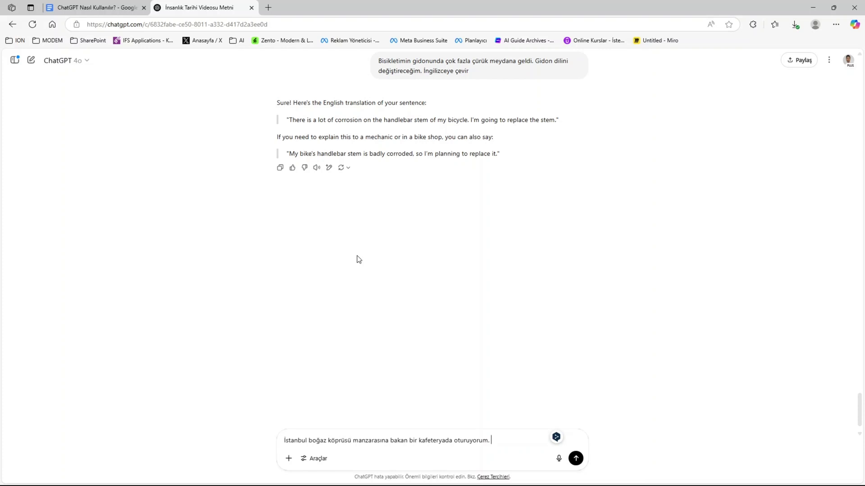
# - Continue the image prompt with "Telefon ile dikey tip bir fotoğraf çektim. Boğaz köprüsü altında deniz ve denizde yüzen gemiler çok başarılı göründü."
pyautogui.write('Telefon ile dikey tip bir fotoğraf çekti')
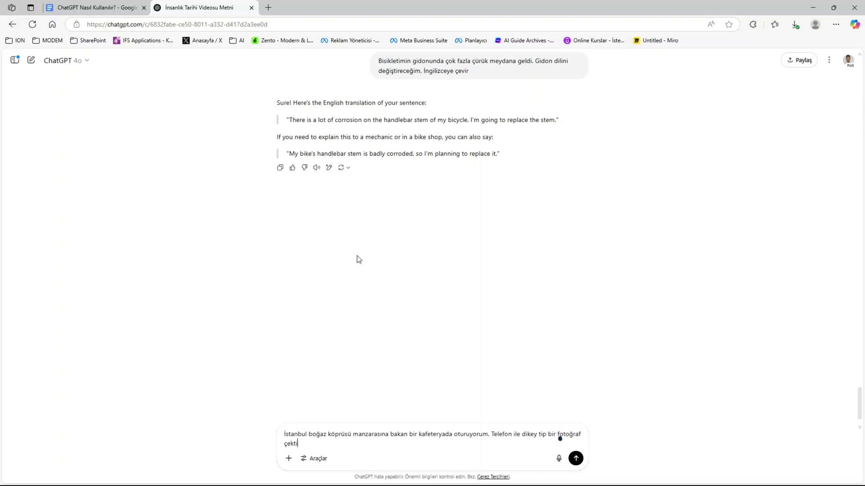
pyautogui.write('m. Boğaz köprüsü altında deniz ve deniz')
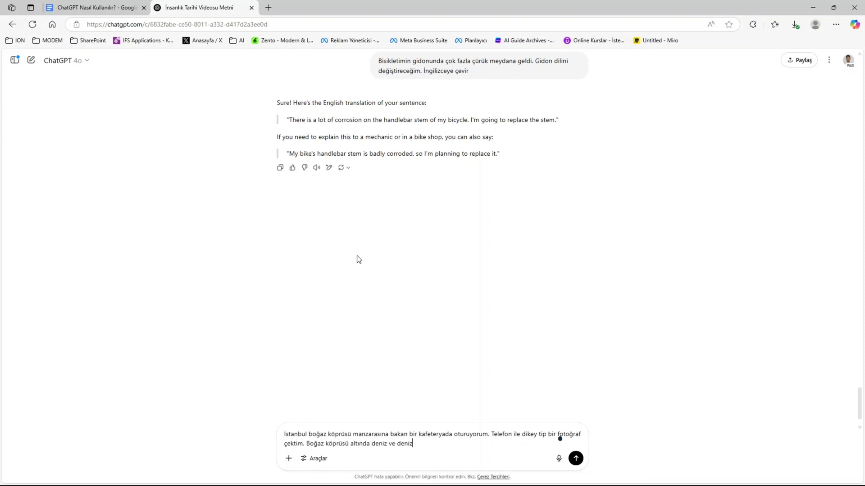
pyautogui.write('de yüzen gemiler çok başarılı göründü.')
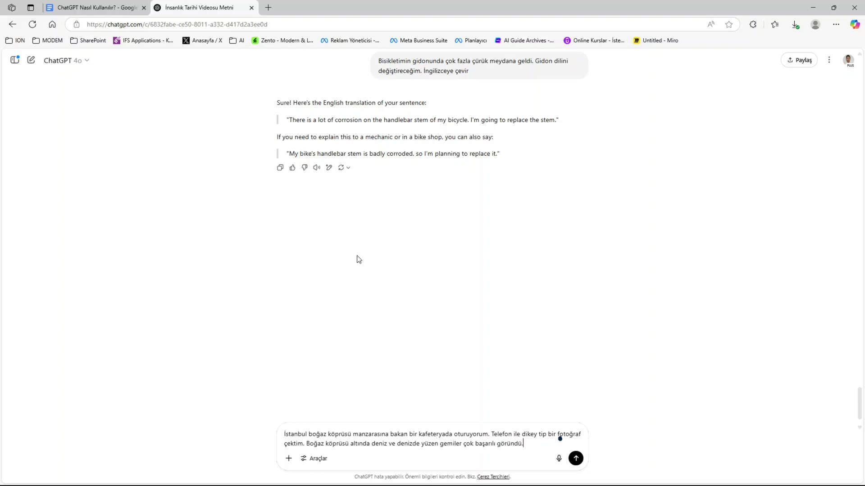
# - Replace the prompt's last two words with "güzel görünüyor. Bu prompta uygun fotoğraf oluştur." and send the prompt
pyautogui.press('BackSpace')
pyautogui.press('BackSpace')
pyautogui.press('BackSpace')
pyautogui.press('BackSpace')
pyautogui.press('BackSpace')
pyautogui.press('BackSpace')
pyautogui.press('BackSpace')
pyautogui.press('BackSpace')
pyautogui.press('BackSpace')
pyautogui.press('BackSpace')
pyautogui.press('BackSpace')
pyautogui.press('BackSpace')
pyautogui.write('güzel görünüyor. Bu prompta uy')
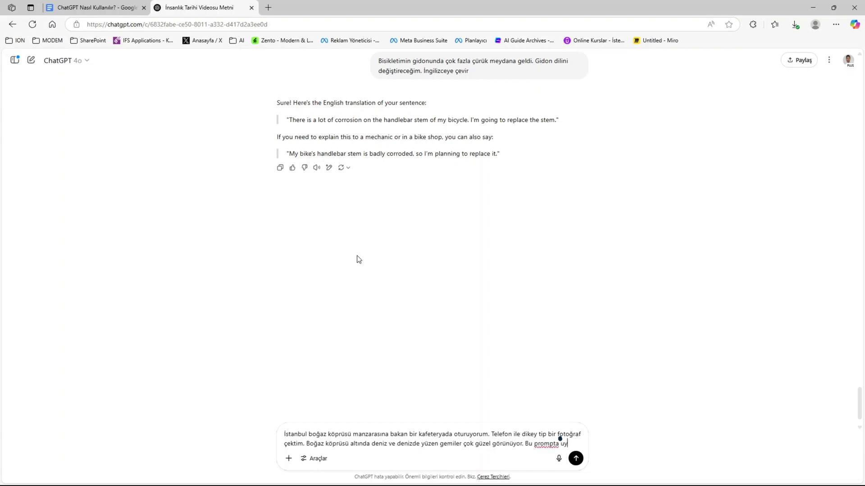
pyautogui.write('gun fotoğraf oluştur.')
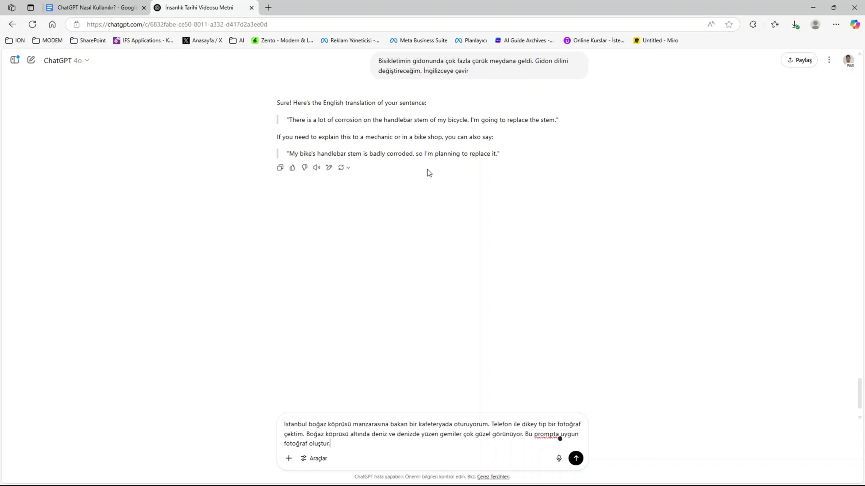
pyautogui.press('Return')
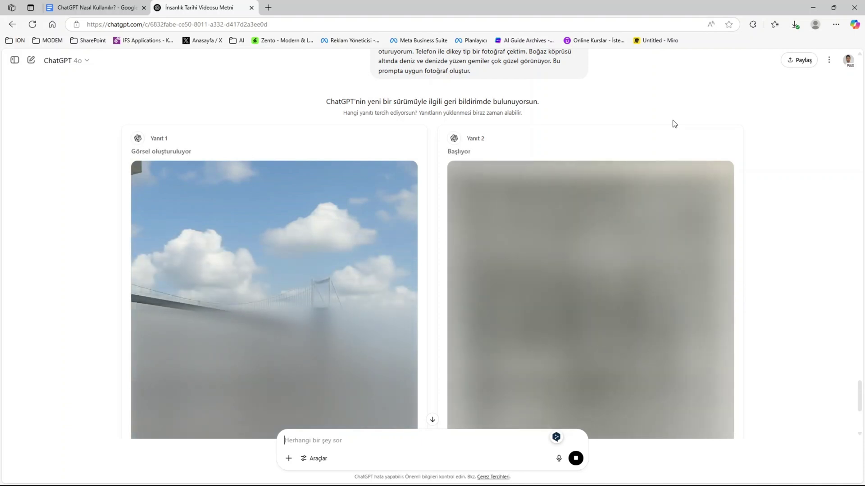
# - Compare the two generated images of the Bosphorus bridge view over their full height
pyautogui.scroll(-2, 701, 141)
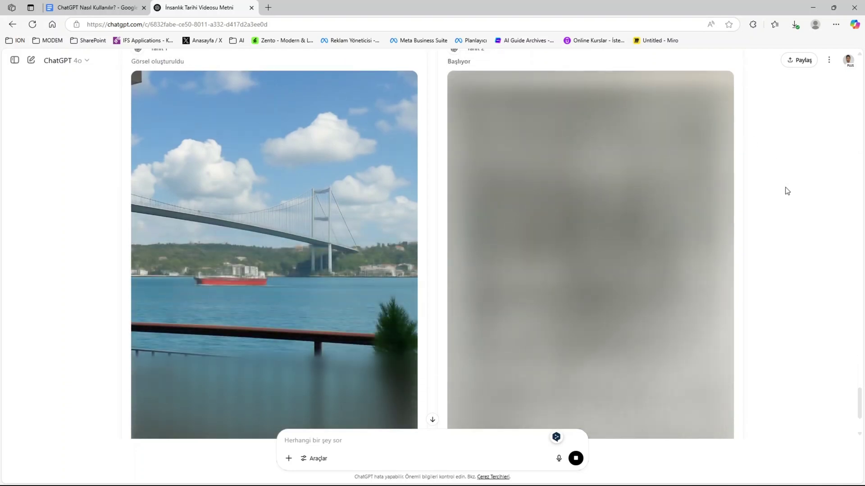
pyautogui.scroll(-3, 787, 190)
pyautogui.scroll(1, 585, 252)
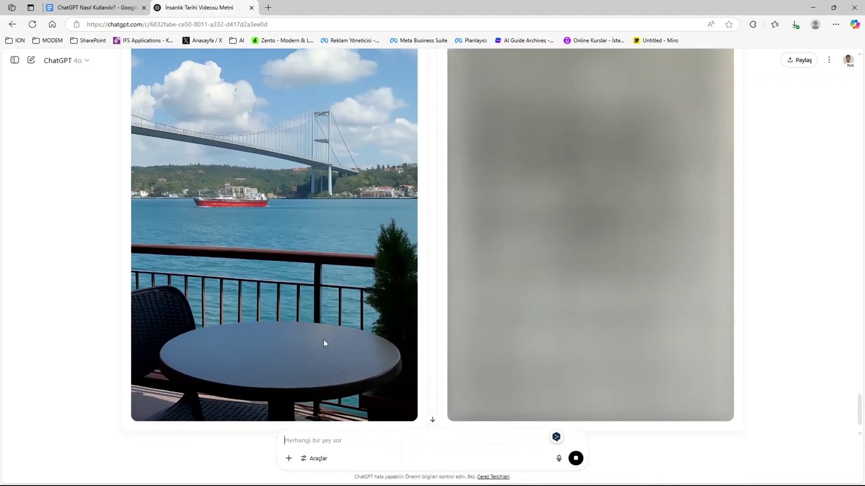
pyautogui.scroll(1, 334, 340)
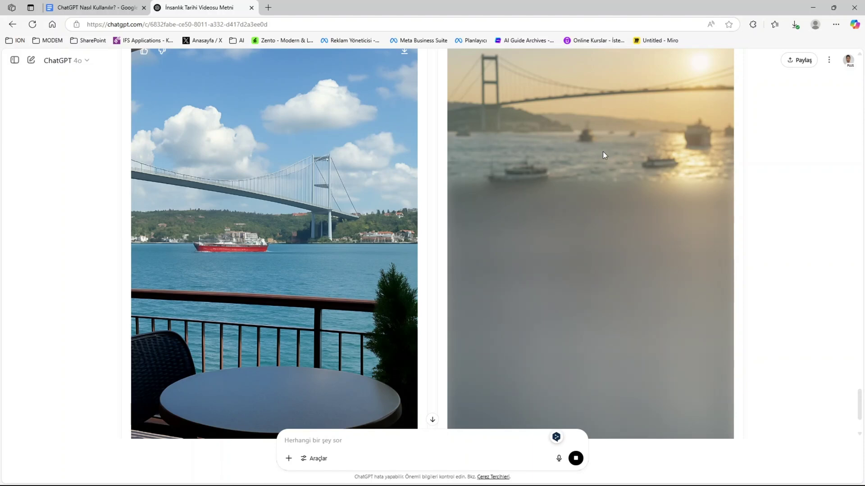
pyautogui.scroll(1, 815, 187)
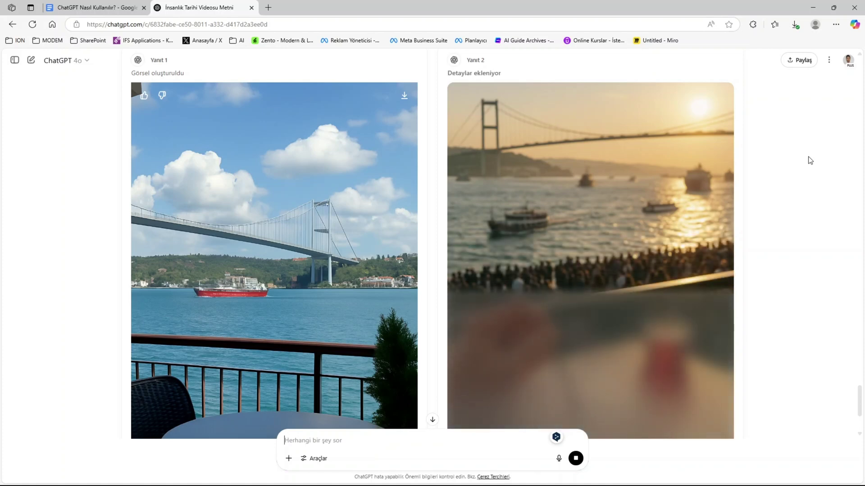
pyautogui.scroll(-1, 810, 160)
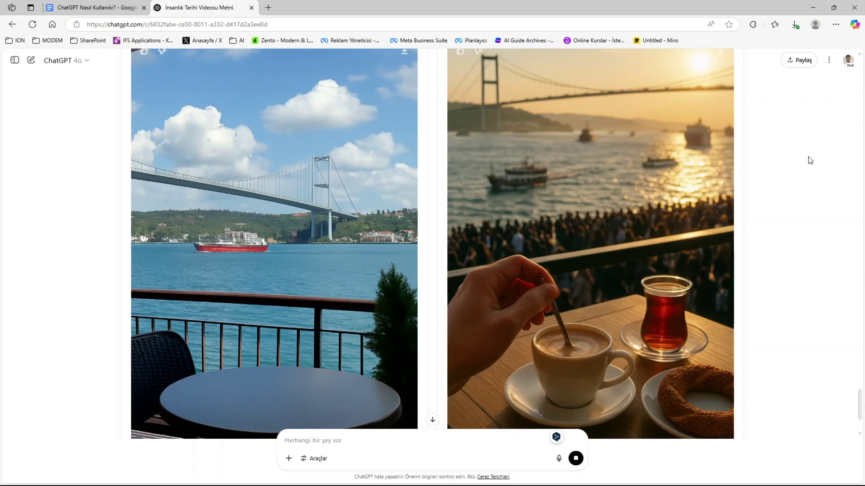
pyautogui.scroll(1, 809, 160)
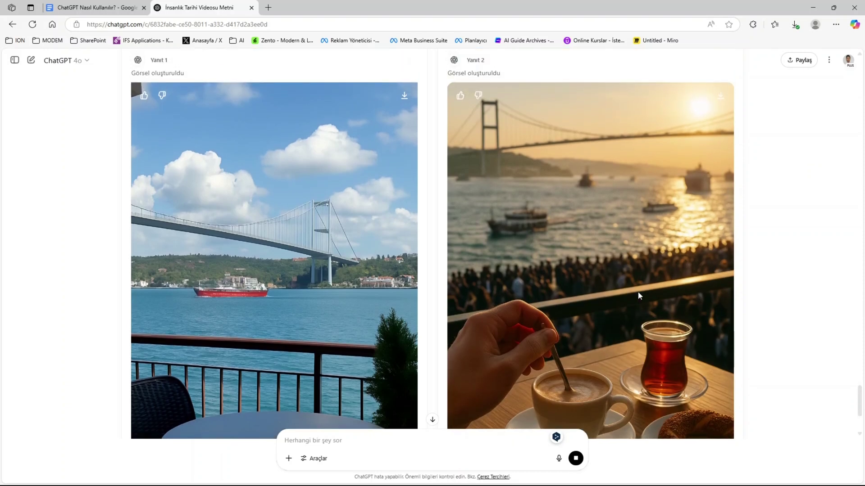
pyautogui.scroll(-2, 635, 190)
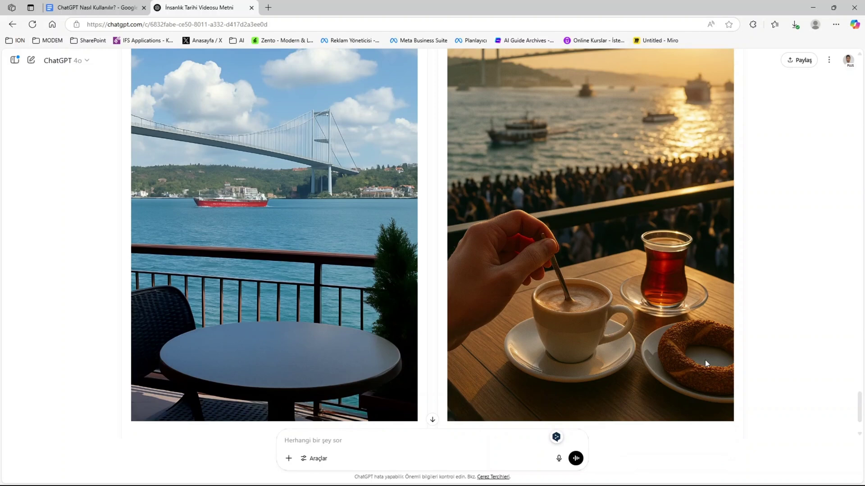
pyautogui.scroll(2, 704, 361)
pyautogui.scroll(-1, 616, 234)
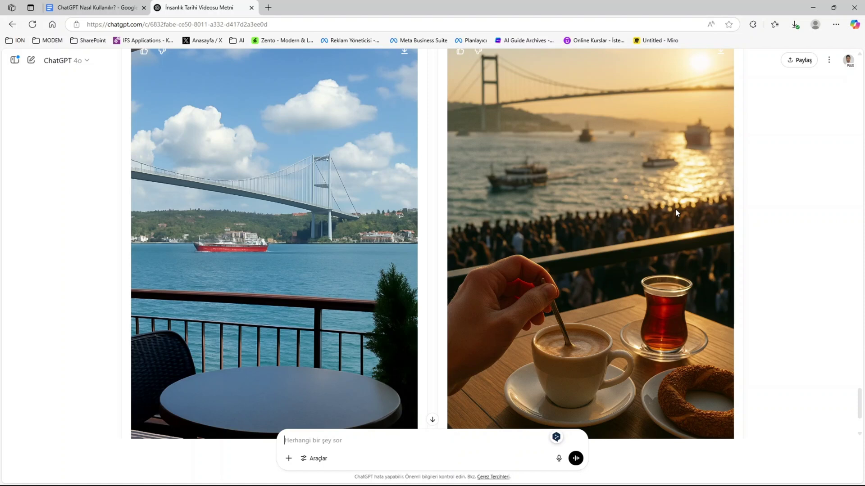
pyautogui.scroll(2, 675, 209)
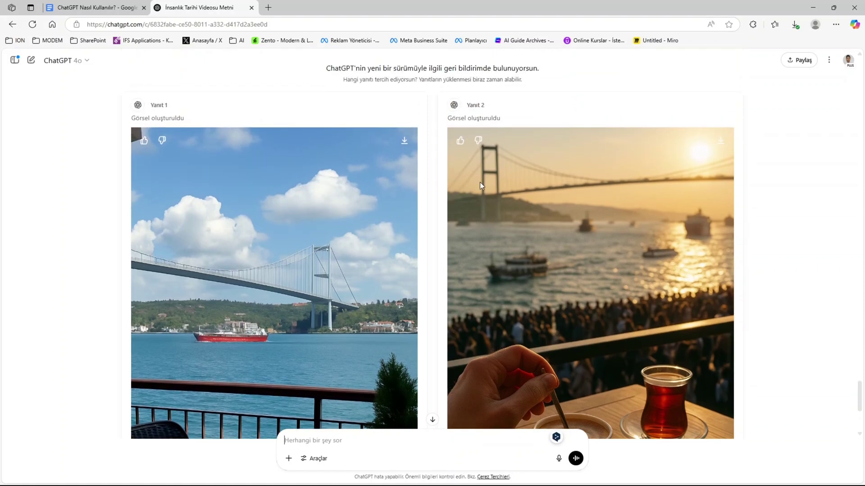
pyautogui.scroll(-4, 596, 186)
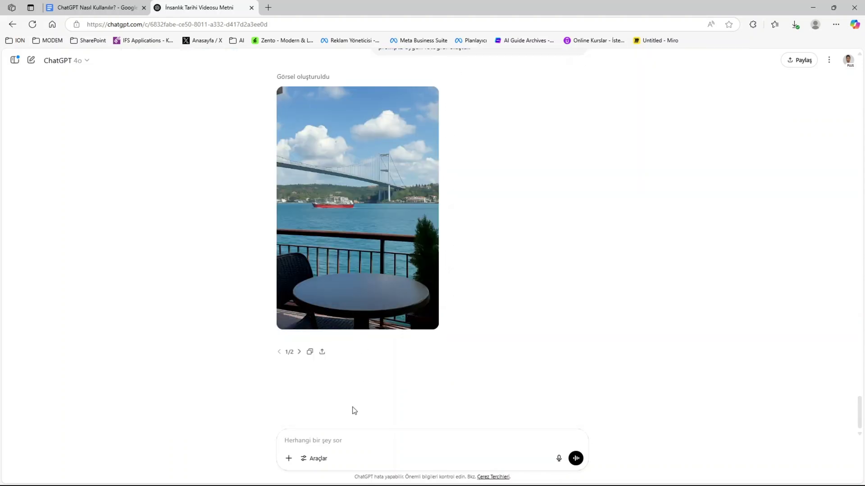
# - Begin a prompt with "Senden bir excell istiyorum. Excell'de 2025 yılının 12 ayını gösteren satırlar olmalı. Sütunlarda ise "Kişisel Harcama","
pyautogui.click(341, 436)
pyautogui.write('Ben bir excell')
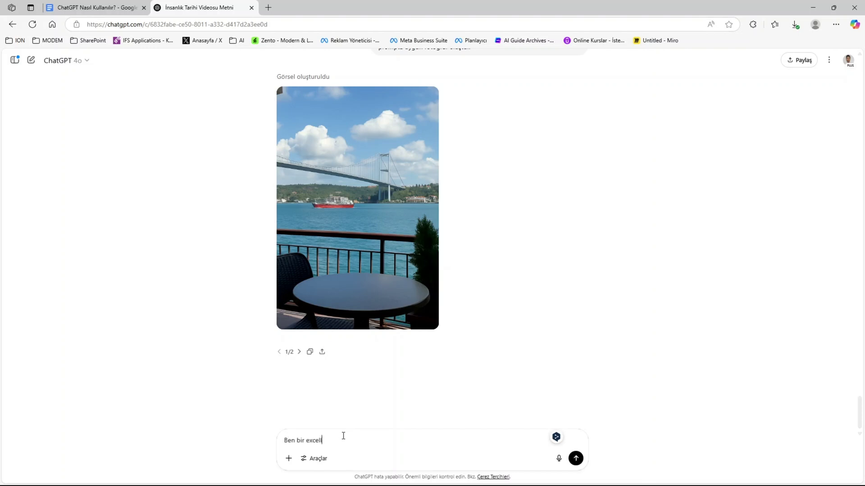
pyautogui.hotkey('ctrl', 'a')
pyautogui.write("Senden bir excell istiyorum. Excell'de 2025")
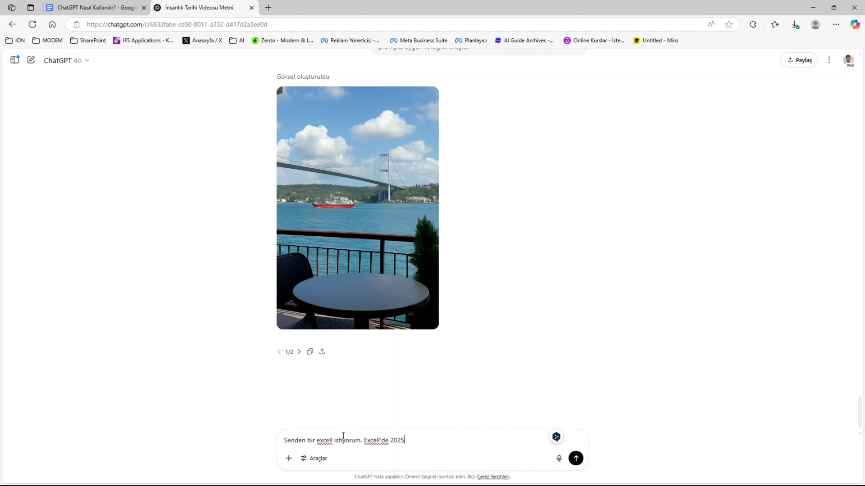
pyautogui.write(' yılının 12 ayını gösteren sütunlar olmalı. Satırlar')
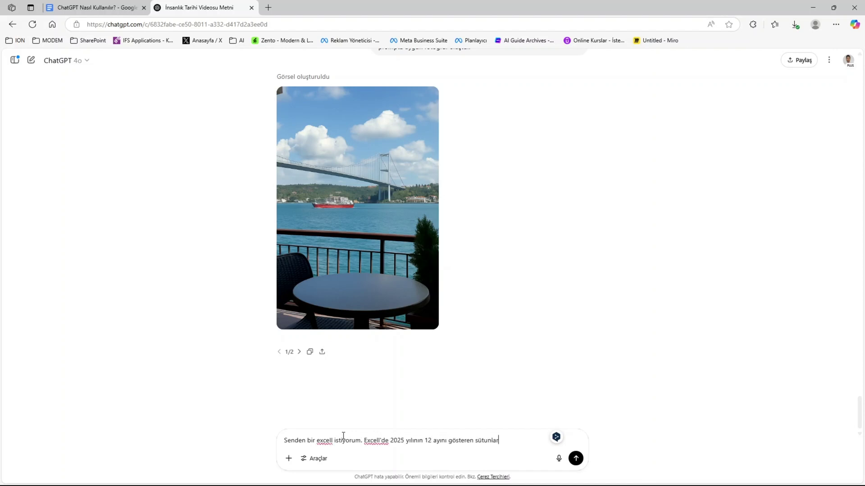
pyautogui.hotkey('ctrl', 'BackSpace')
pyautogui.hotkey('ctrl', 'BackSpace')
pyautogui.hotkey('ctrl', 'BackSpace')
pyautogui.hotkey('ctrl', 'BackSpace')
pyautogui.write('satırlar olmalı. Sütunlarda ise "Kişisel Harcama", ')
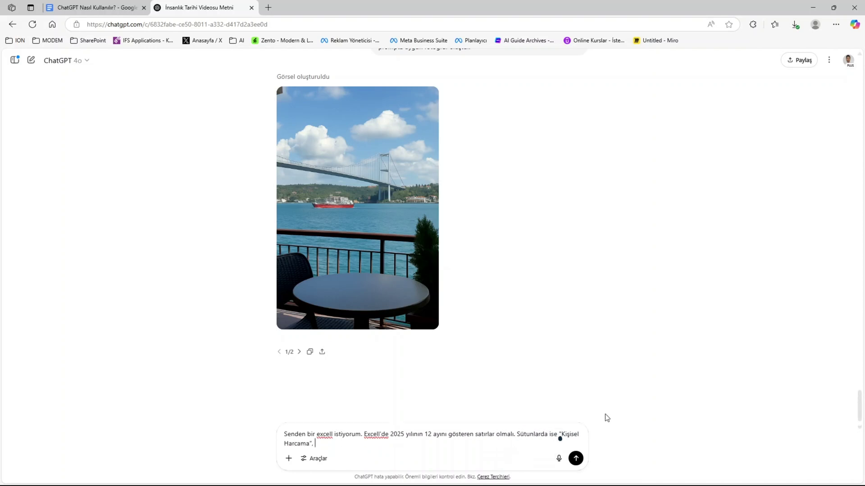
# - Complete the prompt with ""Zorunlu Gider", "Maaş" ve "Kalan Net Bakiye" olmalı. Bunu tablolaştırarak benimle paylaş. Aylık gider hesabımı tutmak istiyorum." and send it
pyautogui.write('"Zorunlu Gider", "Maaş" ve "Net')
pyautogui.hotkey('ctrl', 'BackSpace')
pyautogui.write('Kalan Net Bakiye')
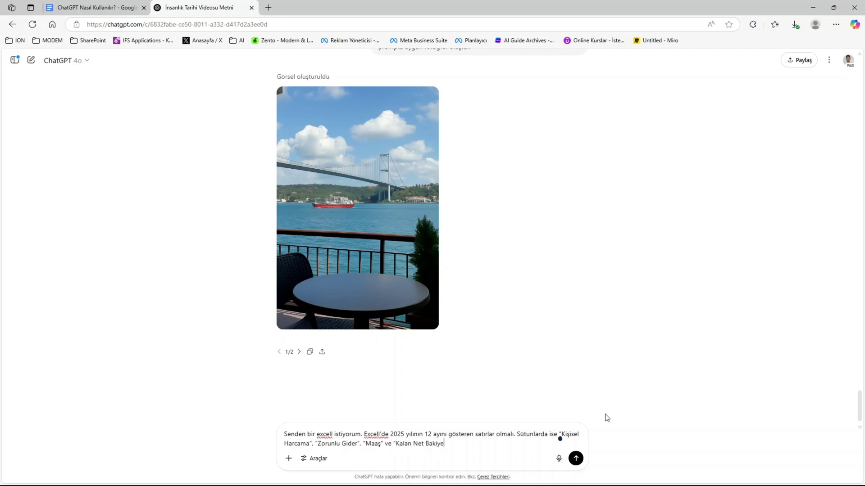
pyautogui.write('" olmalı. Bunu tablolaştırarak benimle paylaş. Aylık gider hesabımı tutmak istiyorum.')
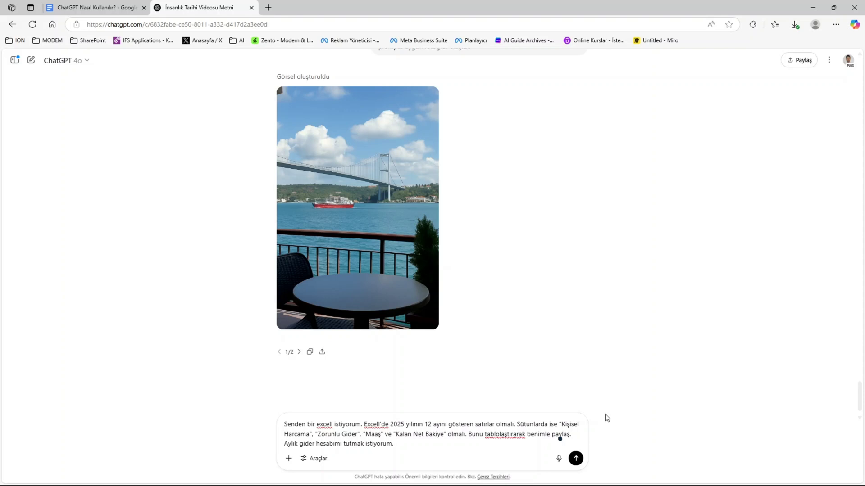
pyautogui.press('Return')
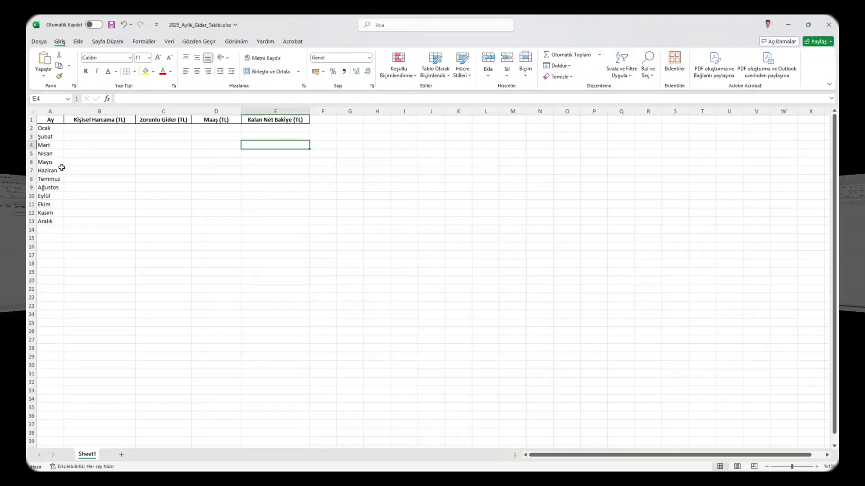
# - Check each column header in row 1 of 2025_Aylik_Gider_Takibi.xlsx and the month names in column A
pyautogui.click(20, 120)
pyautogui.click(27, 112)
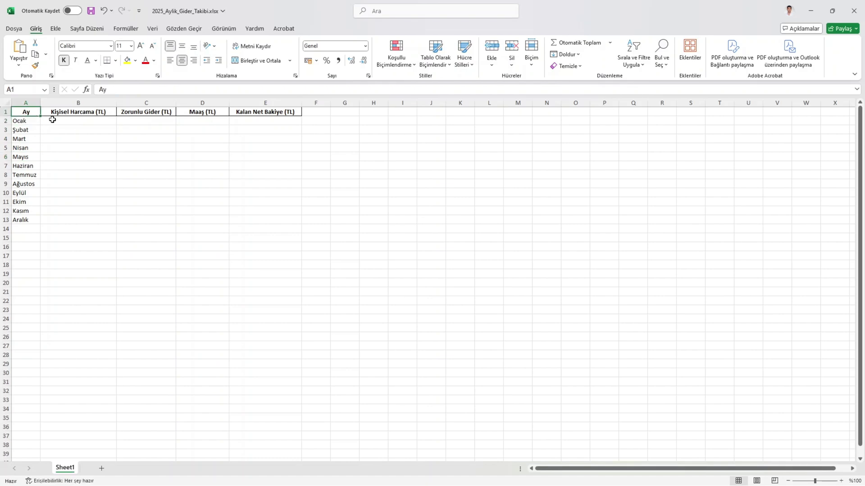
pyautogui.click(108, 113)
pyautogui.click(171, 112)
pyautogui.click(218, 113)
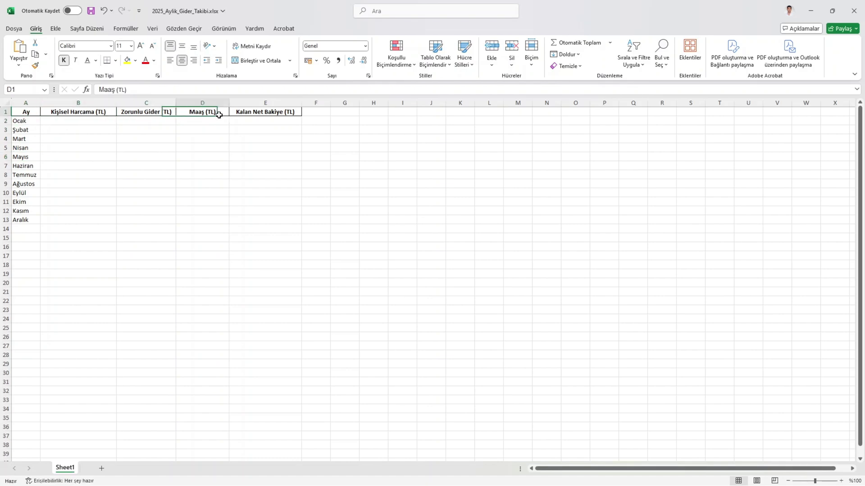
pyautogui.click(256, 113)
pyautogui.click(24, 123)
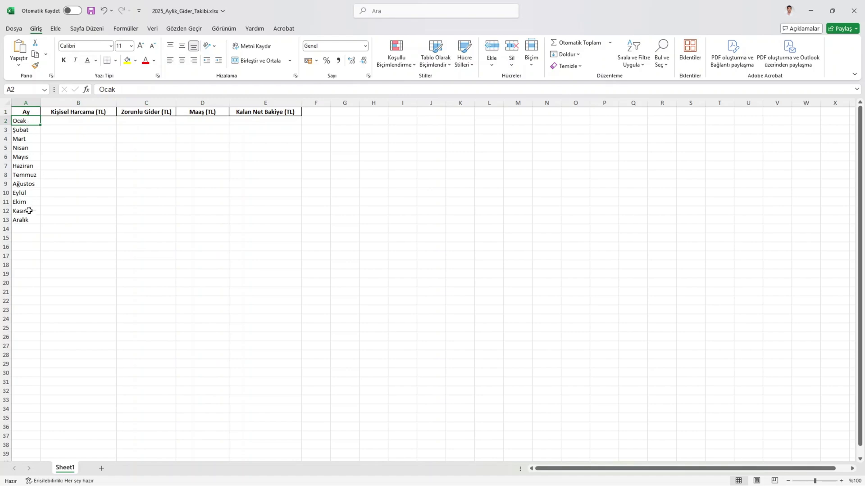
pyautogui.moveTo(28, 220); pyautogui.dragTo(34, 118)
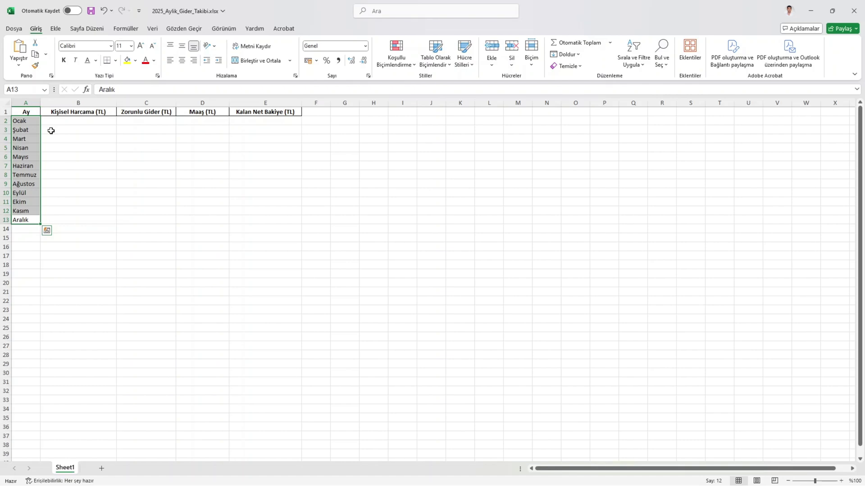
# - Inspect the entry cells under the expense, salary and balance headers, and close the workbook to return to ChatGPT
pyautogui.click(157, 167)
pyautogui.click(110, 130)
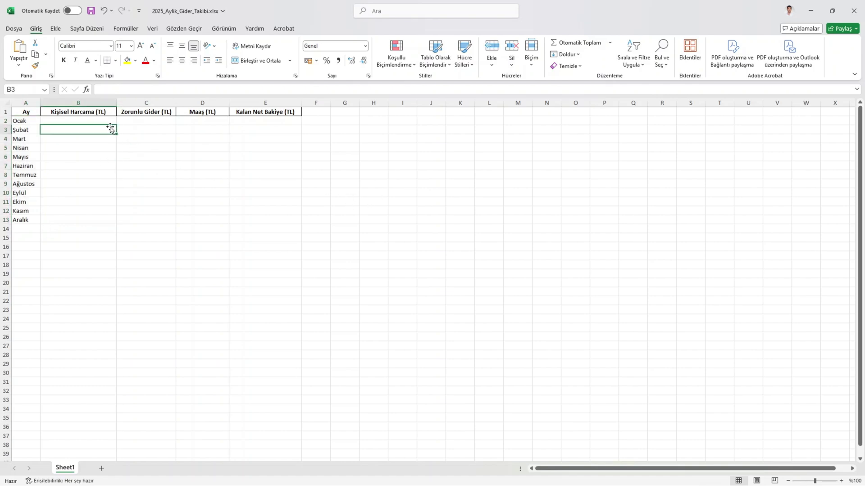
pyautogui.moveTo(202, 124); pyautogui.dragTo(79, 128)
pyautogui.click(285, 129)
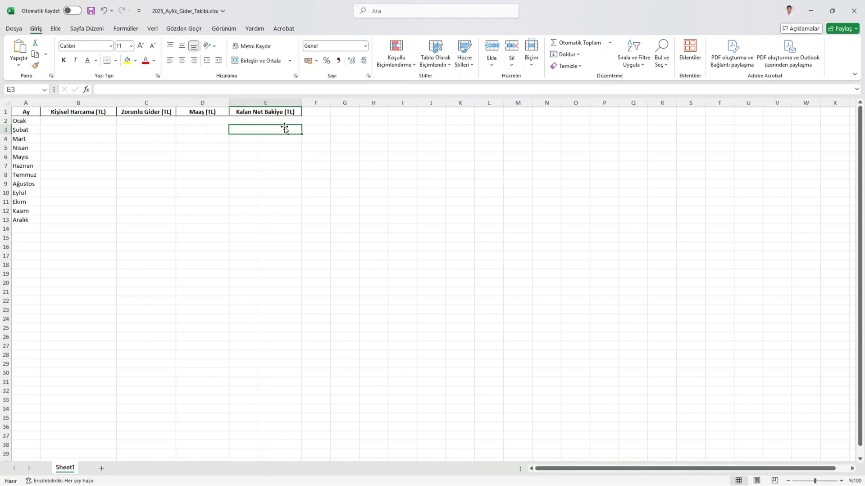
pyautogui.click(858, 10)
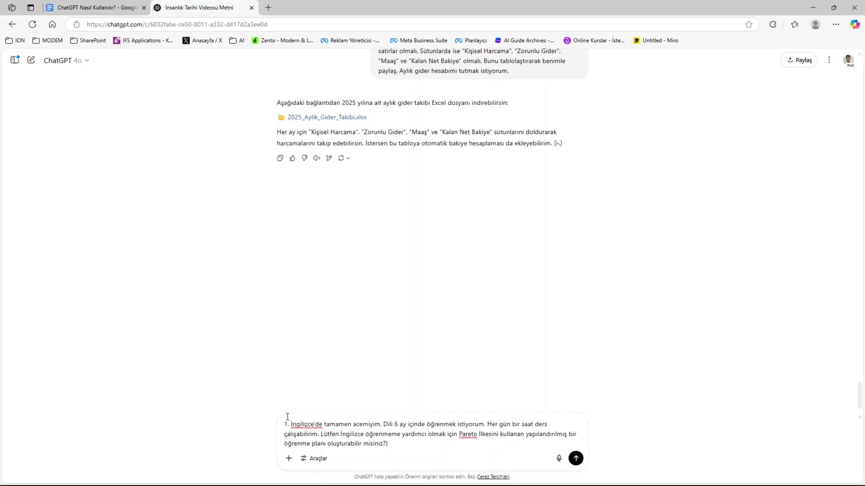
# - Remove the leading "1." from the prompt about a six-month Pareto-based English learning plan and send it
pyautogui.moveTo(284, 425); pyautogui.dragTo(291, 425)
pyautogui.press('BackSpace')
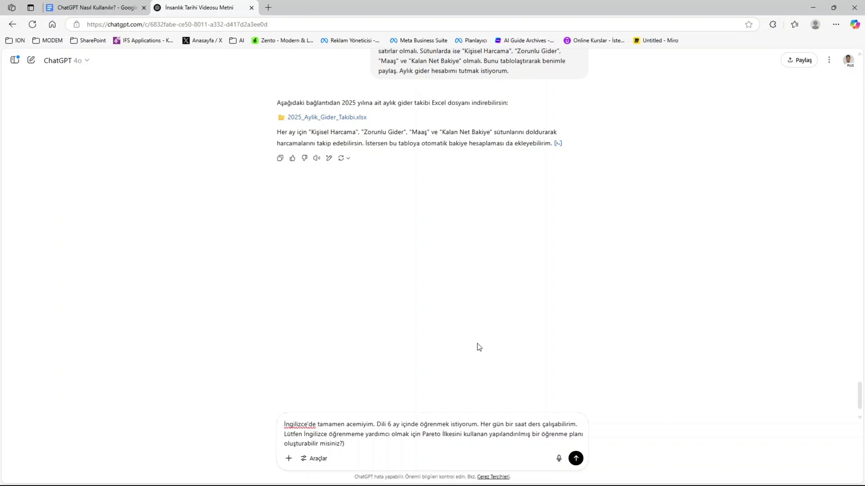
pyautogui.press('Return')
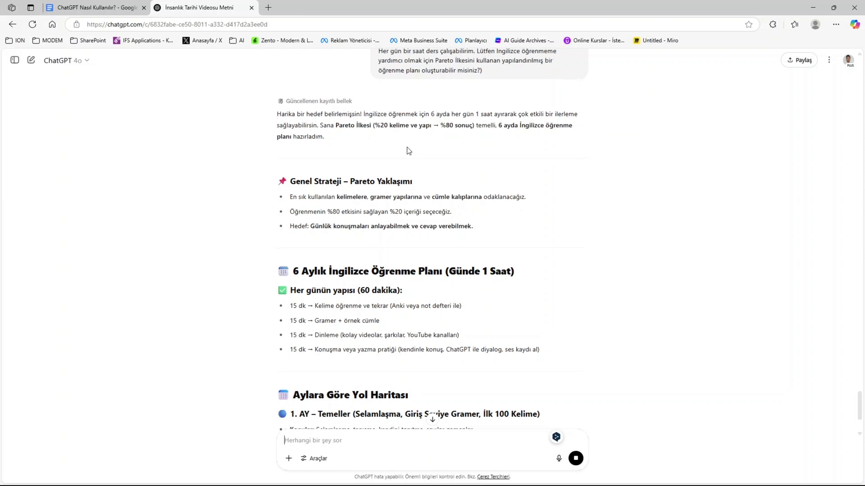
# - Read through the generated English learning plan, from the general strategy and daily structure to the monthly roadmap and extra tools
pyautogui.scroll(-1, 309, 153)
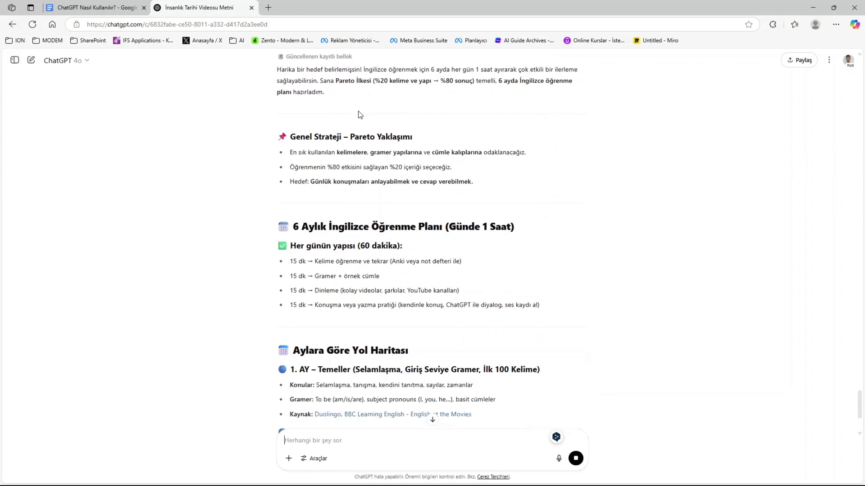
pyautogui.scroll(-2, 361, 130)
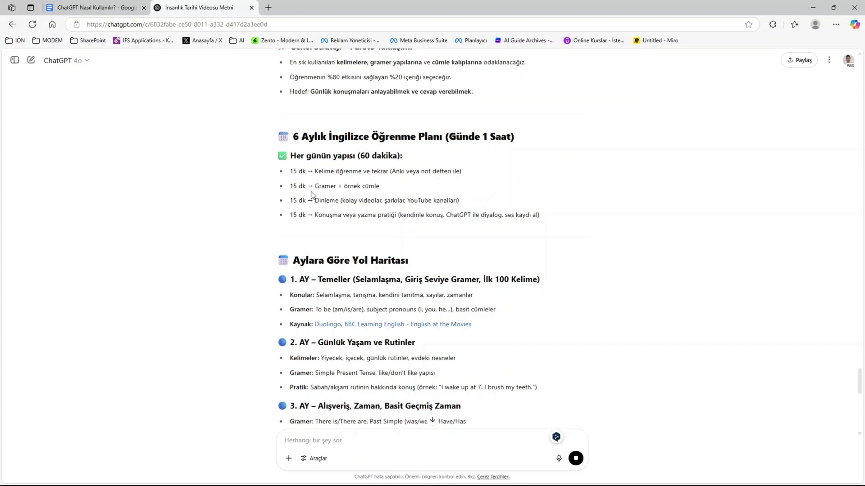
pyautogui.scroll(-3, 360, 222)
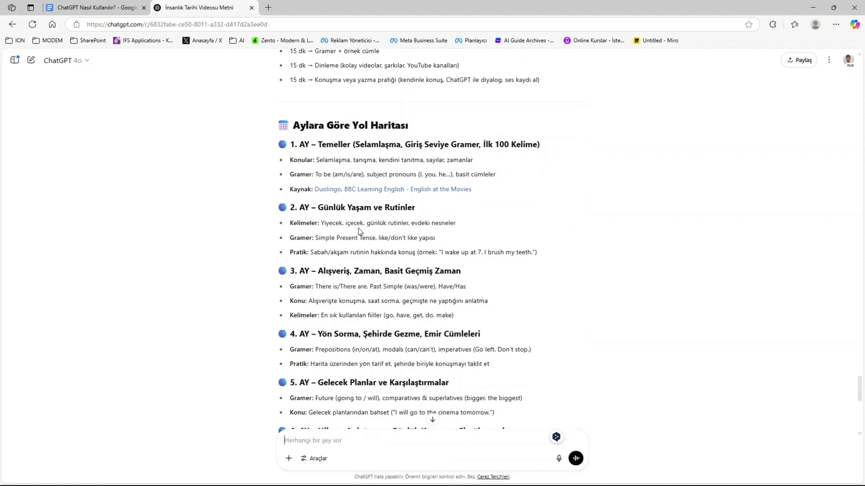
pyautogui.scroll(-6, 361, 232)
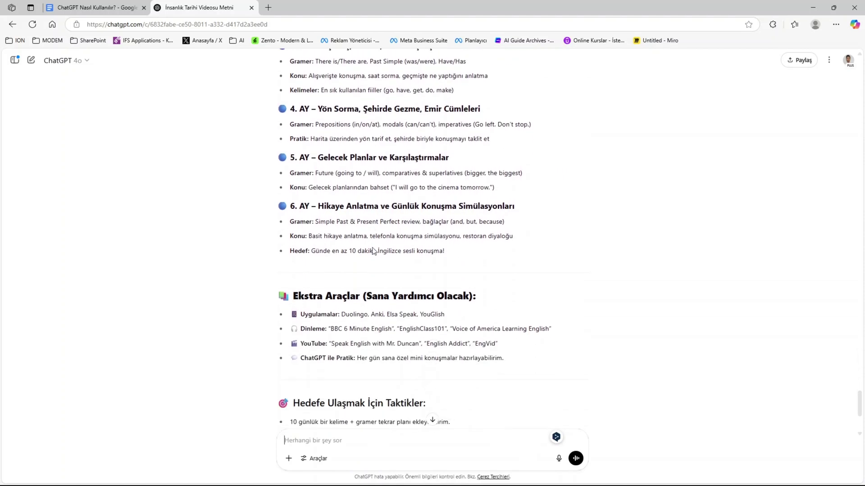